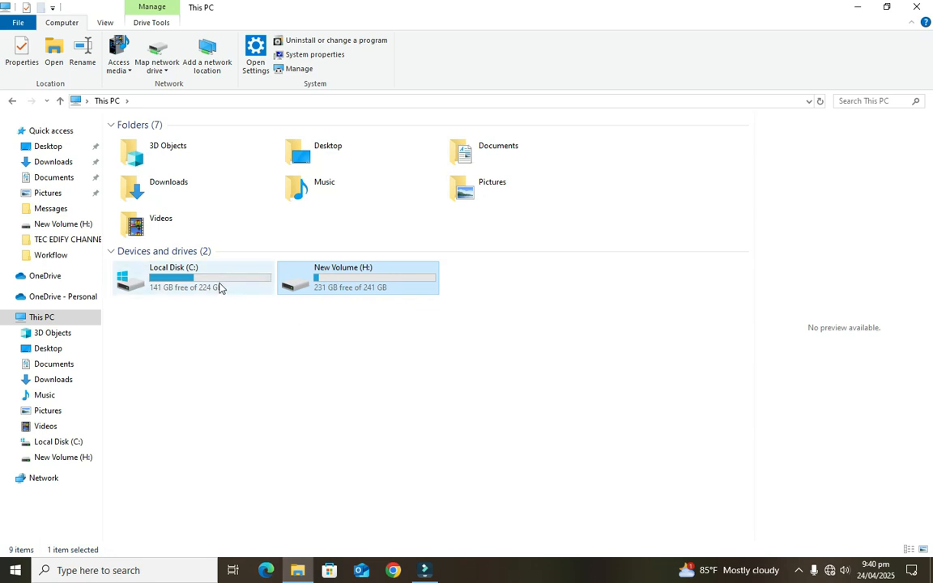
Examine the capacity and free space of Local Disk (C:) and New Volume (H:), including the files stored on H:.
{"action": "left_click", "coordinate": [217, 288]}
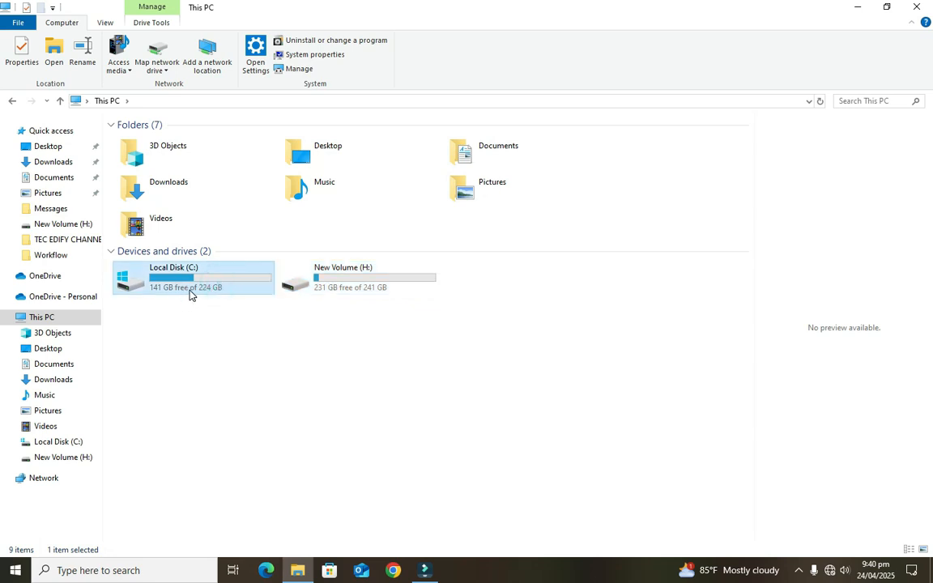
{"action": "double_click", "coordinate": [380, 283]}
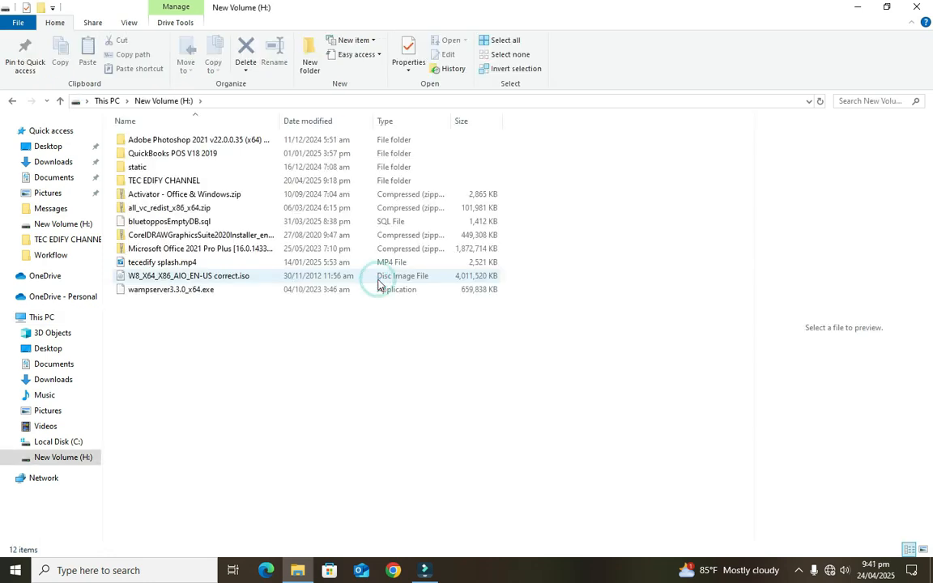
{"action": "left_click", "coordinate": [12, 101]}
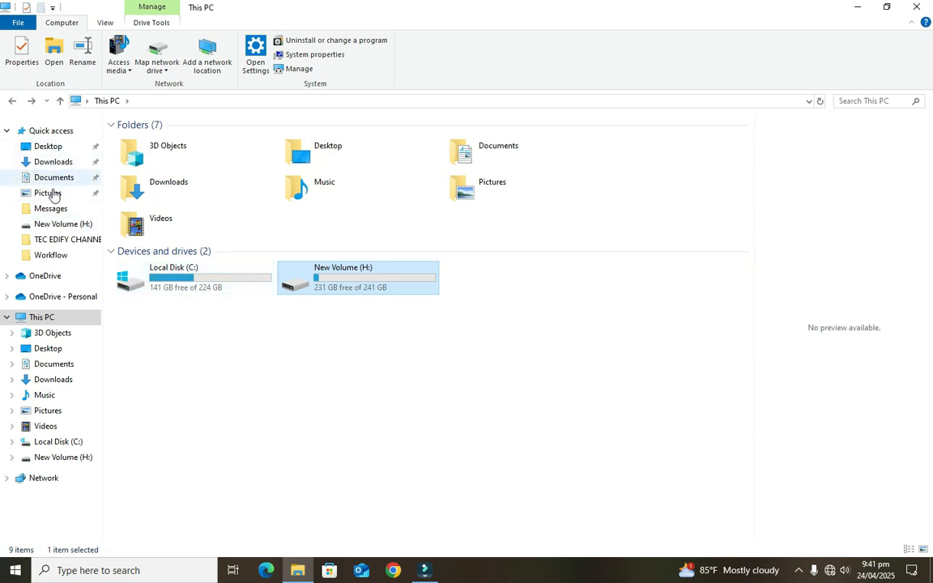
{"action": "left_click", "coordinate": [177, 289]}
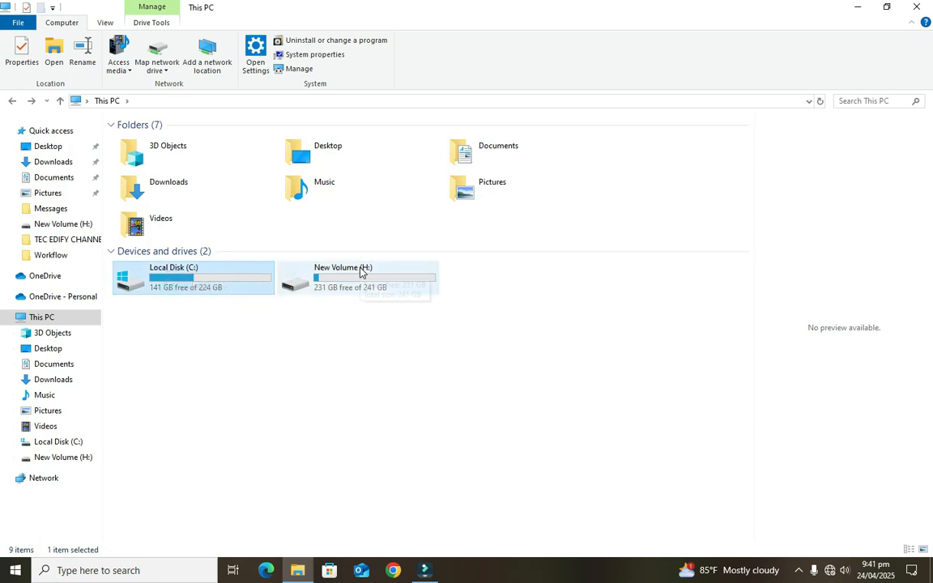
{"action": "left_click", "coordinate": [341, 288]}
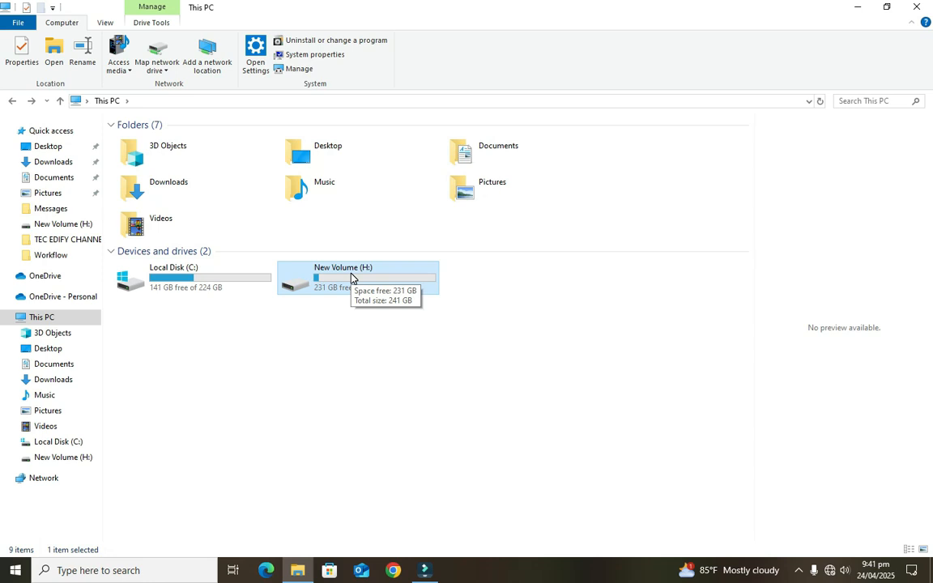
{"action": "left_click", "coordinate": [199, 288]}
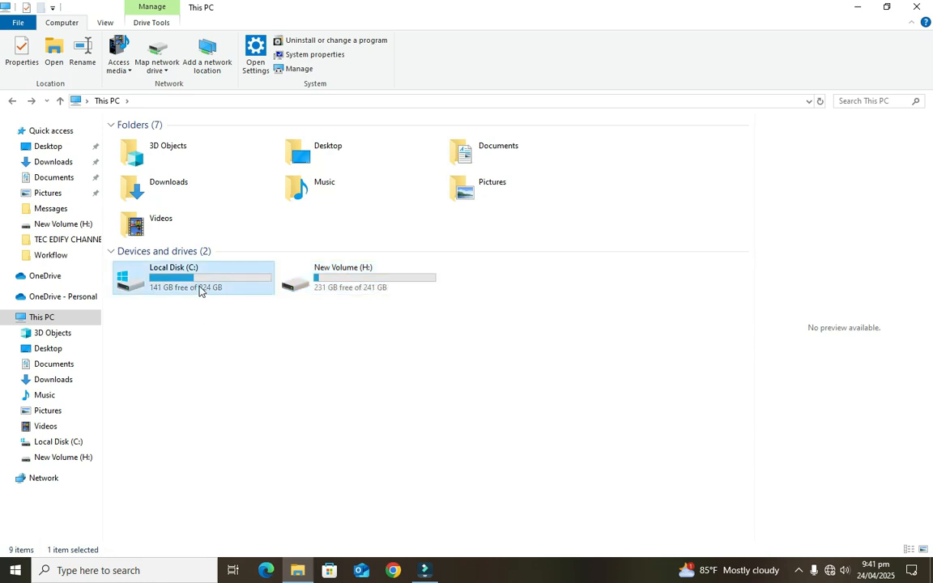
{"action": "left_click", "coordinate": [323, 285]}
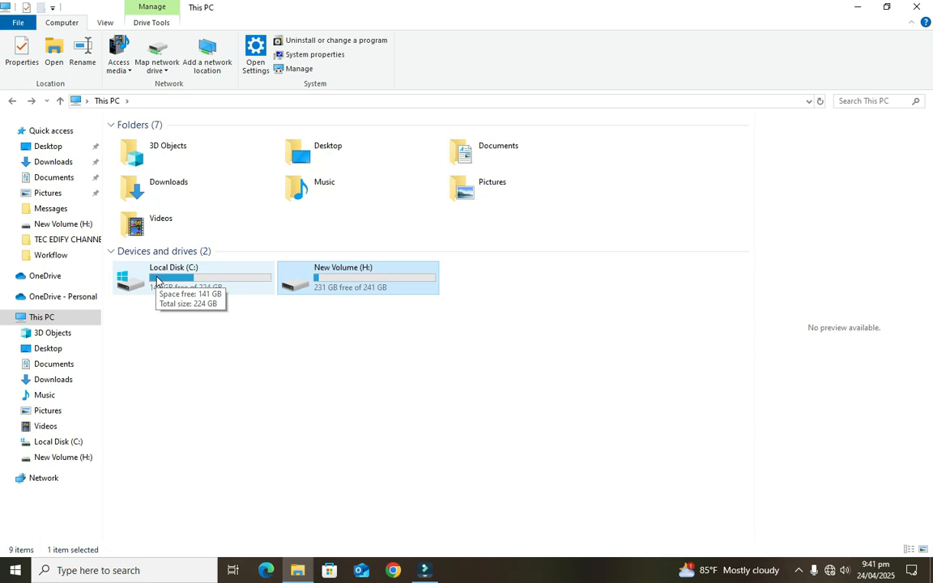
{"action": "left_click", "coordinate": [220, 418]}
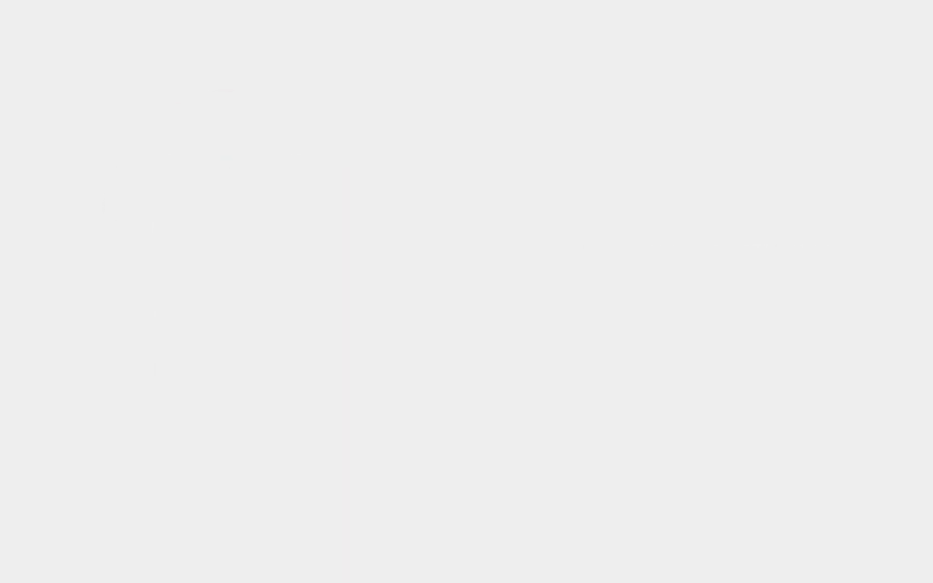
Refresh the desktop and open Disk Management in Computer Management for this PC.
{"action": "right_click", "coordinate": [354, 184]}
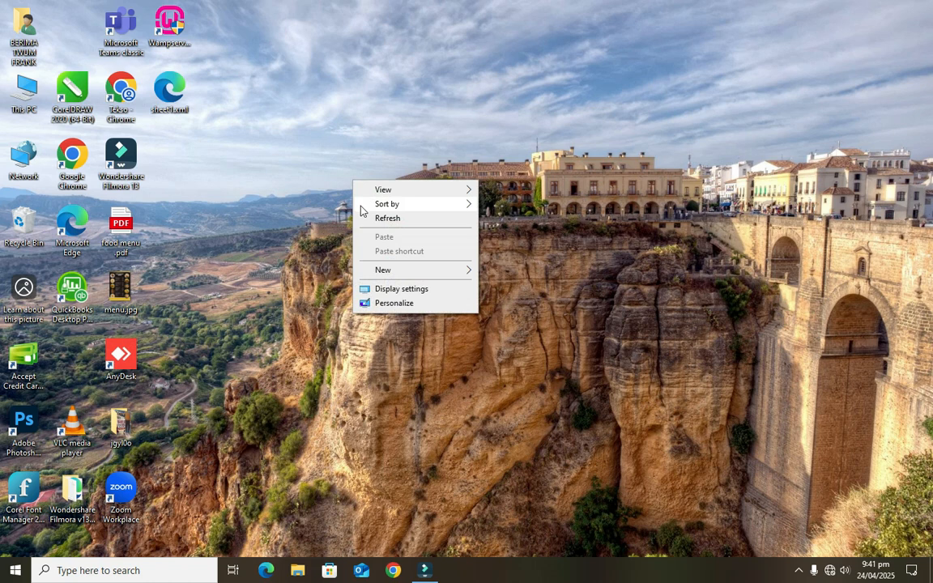
{"action": "left_click", "coordinate": [364, 218]}
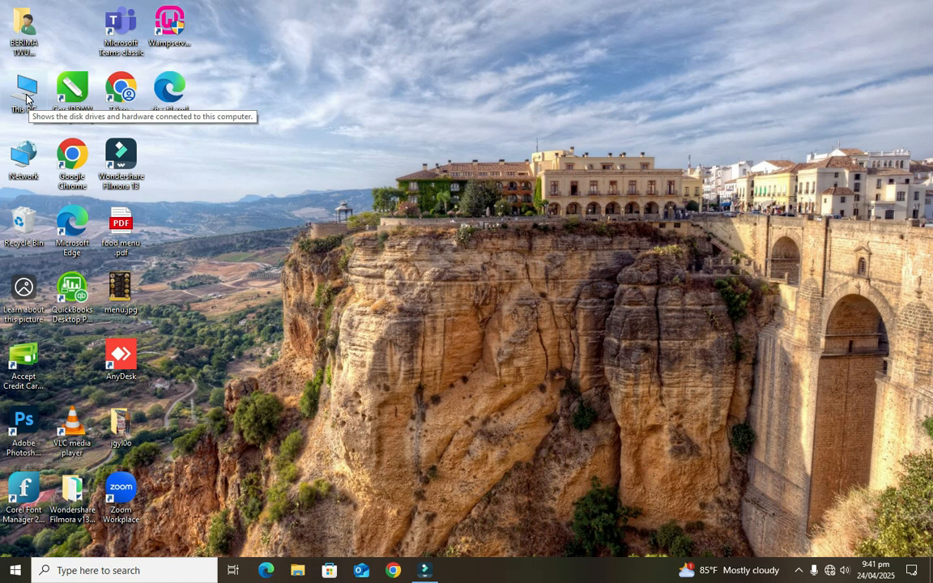
{"action": "right_click", "coordinate": [26, 97]}
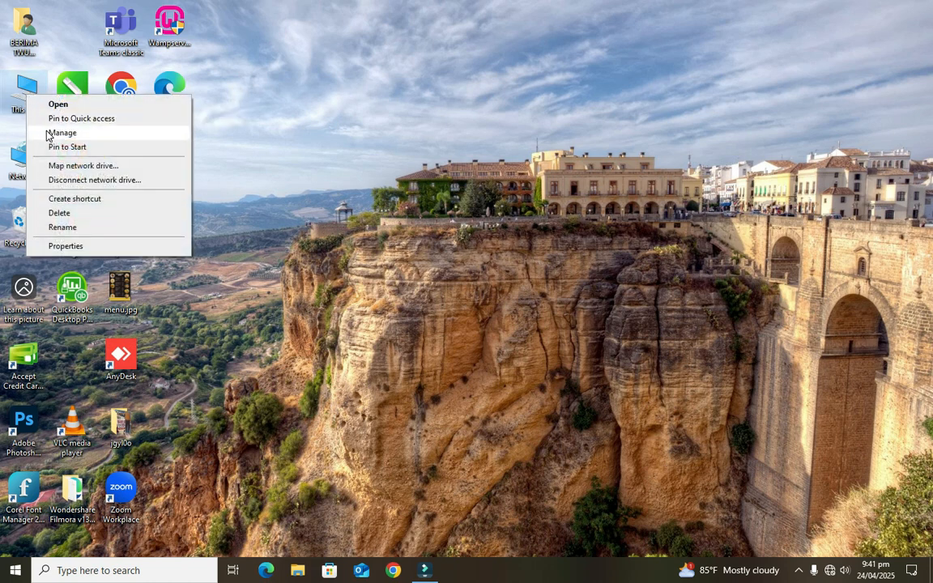
{"action": "left_click", "coordinate": [46, 134]}
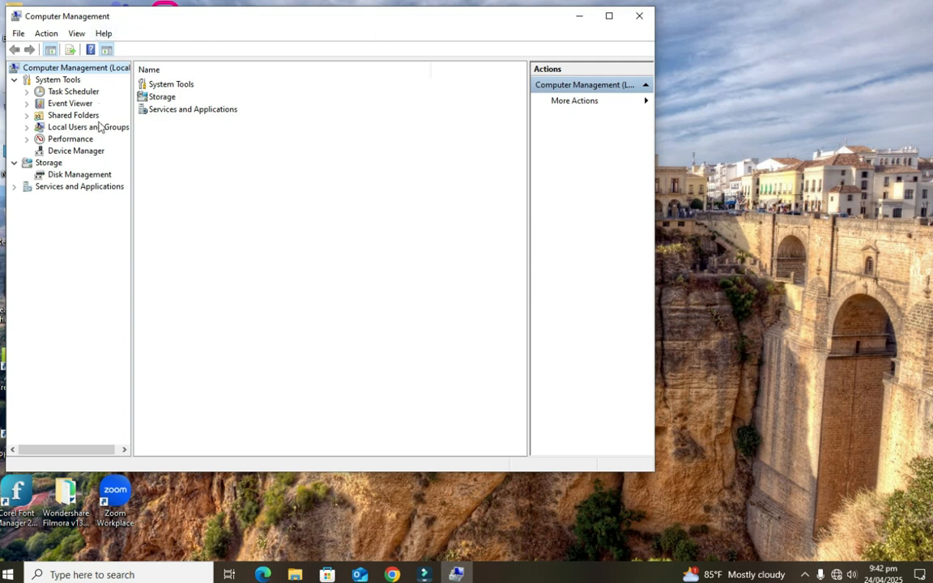
{"action": "left_click", "coordinate": [66, 179]}
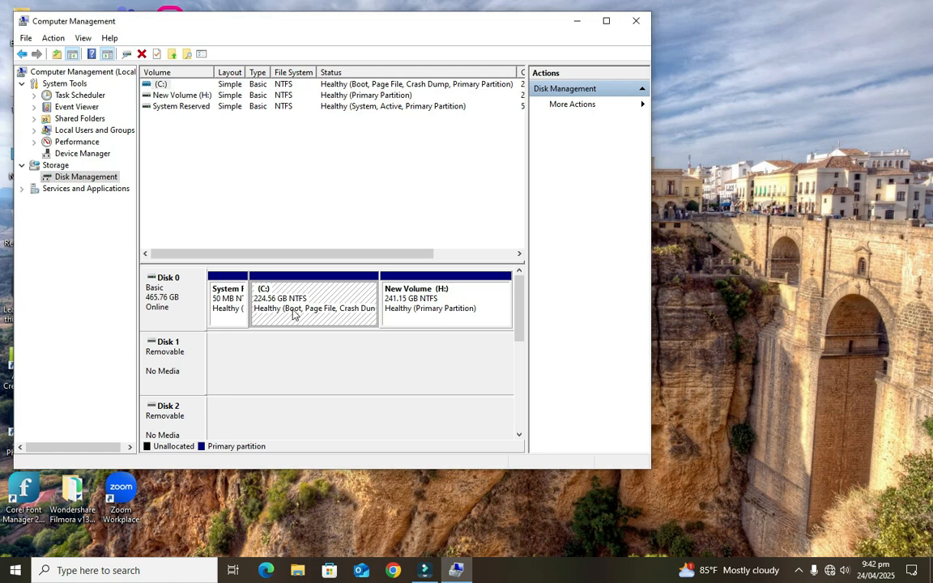
Shrink the C: volume on Disk 0 by 138890 MB.
{"action": "left_click", "coordinate": [422, 301]}
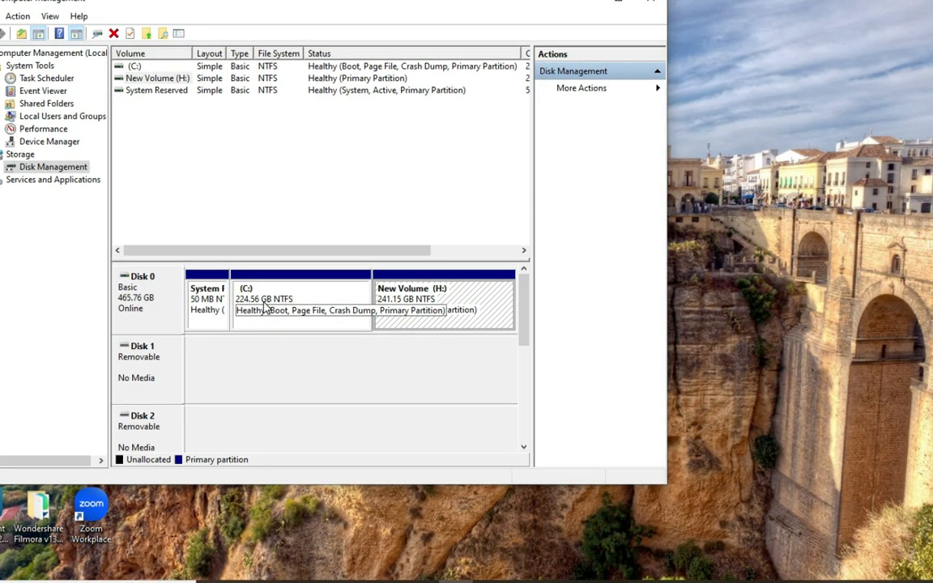
{"action": "right_click", "coordinate": [264, 305]}
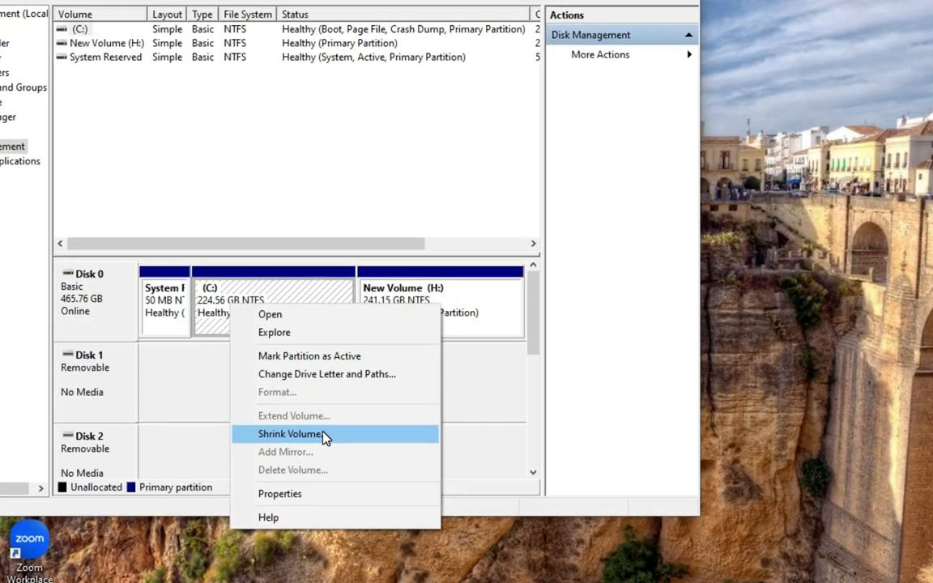
{"action": "left_click", "coordinate": [322, 435]}
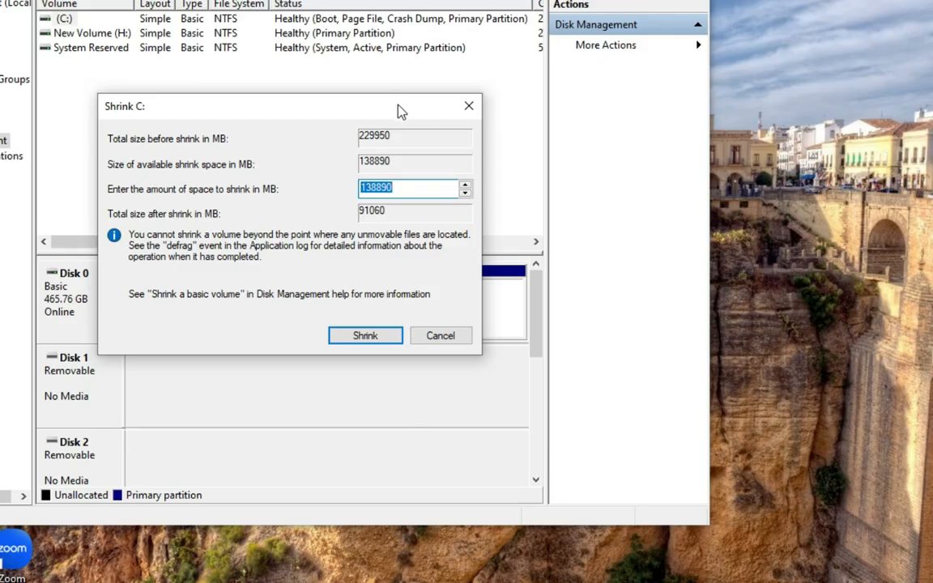
{"action": "left_click_drag", "start_coordinate": [400, 111], "coordinate": [424, 113]}
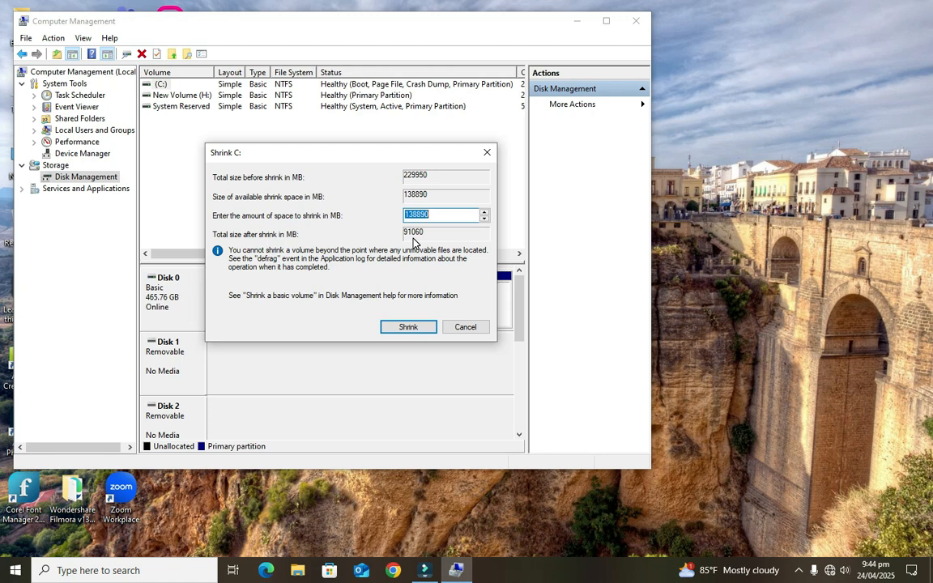
{"action": "left_click", "coordinate": [400, 328]}
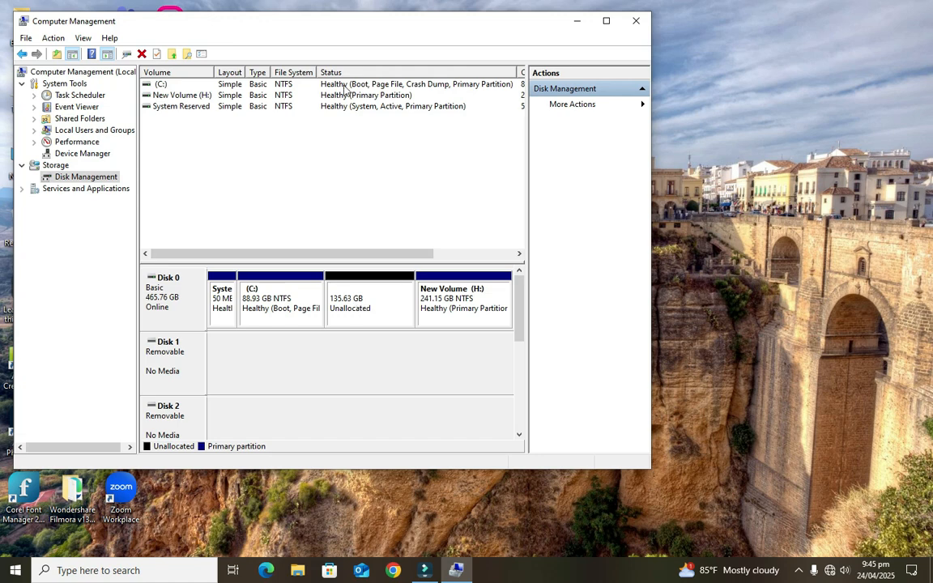
Check the drives in This PC after the shrink, look through New Volume (H:), and return to Disk Management.
{"action": "left_click_drag", "start_coordinate": [343, 33], "coordinate": [537, 43]}
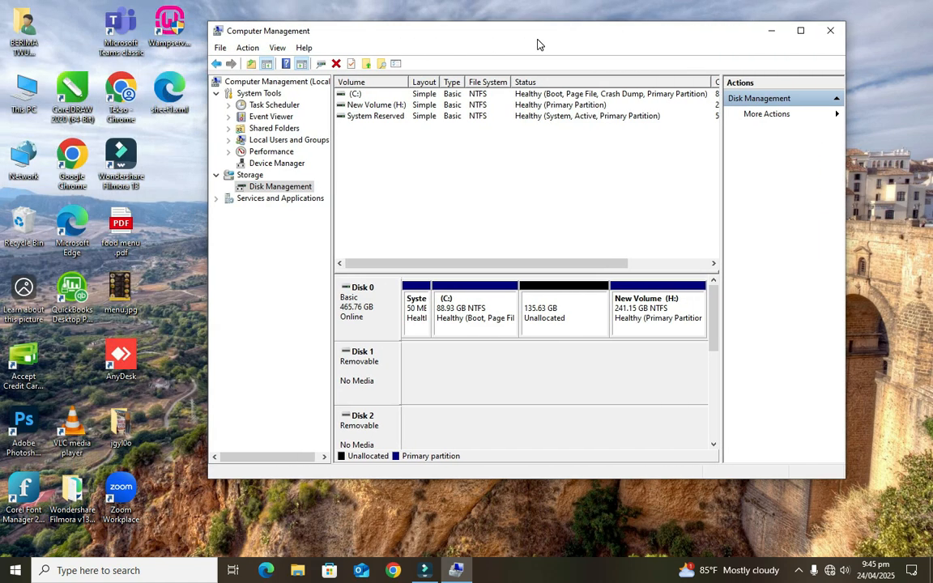
{"action": "left_click", "coordinate": [29, 96]}
{"action": "double_click", "coordinate": [31, 97]}
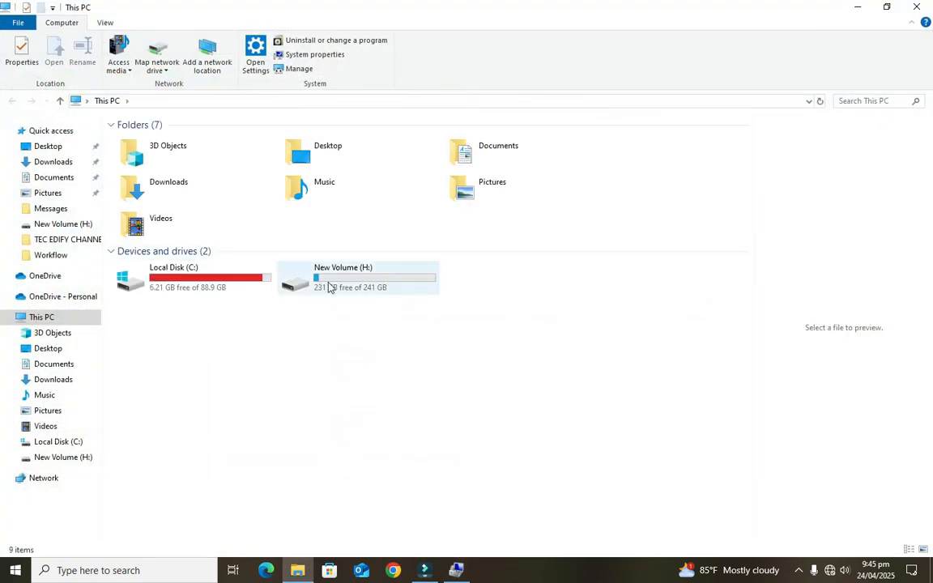
{"action": "left_click", "coordinate": [856, 7]}
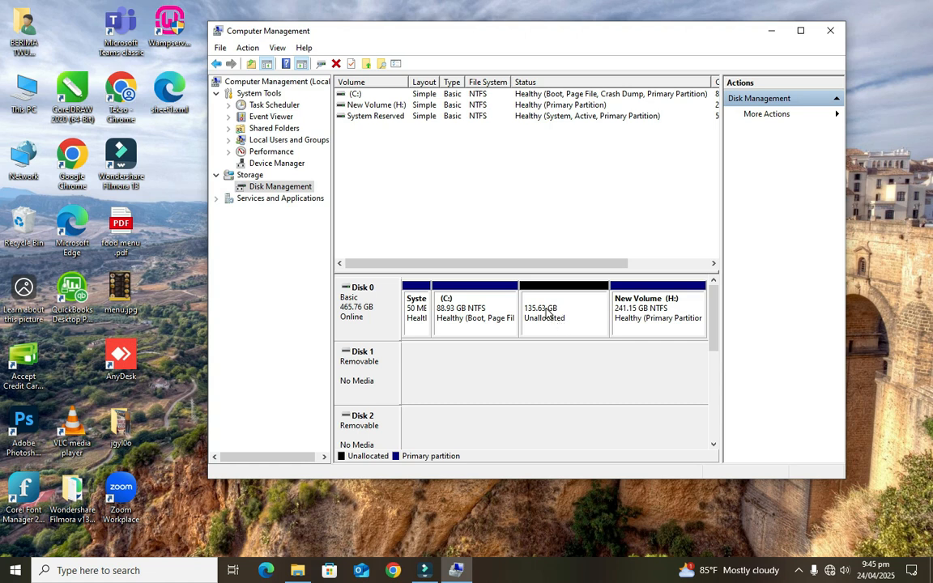
{"action": "left_click", "coordinate": [297, 570]}
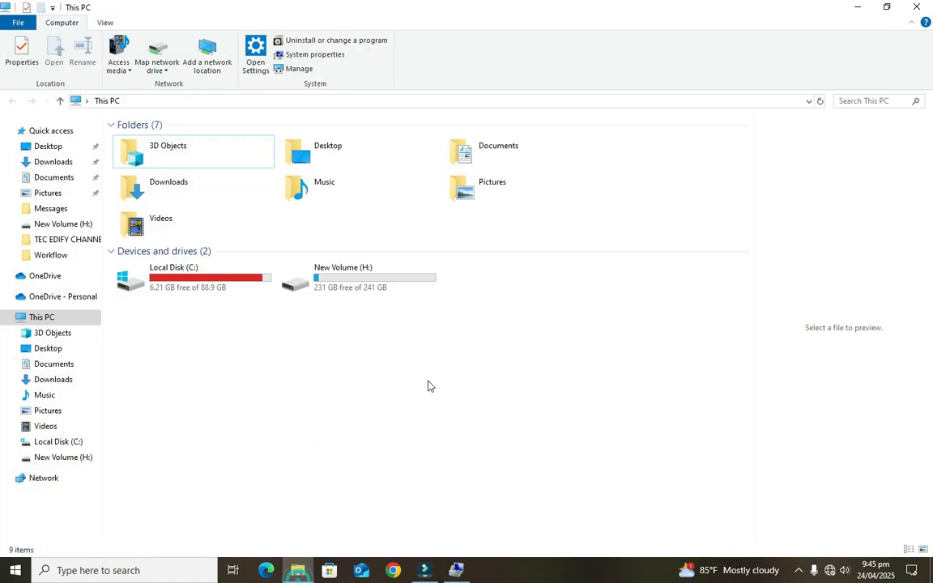
{"action": "left_click", "coordinate": [340, 288]}
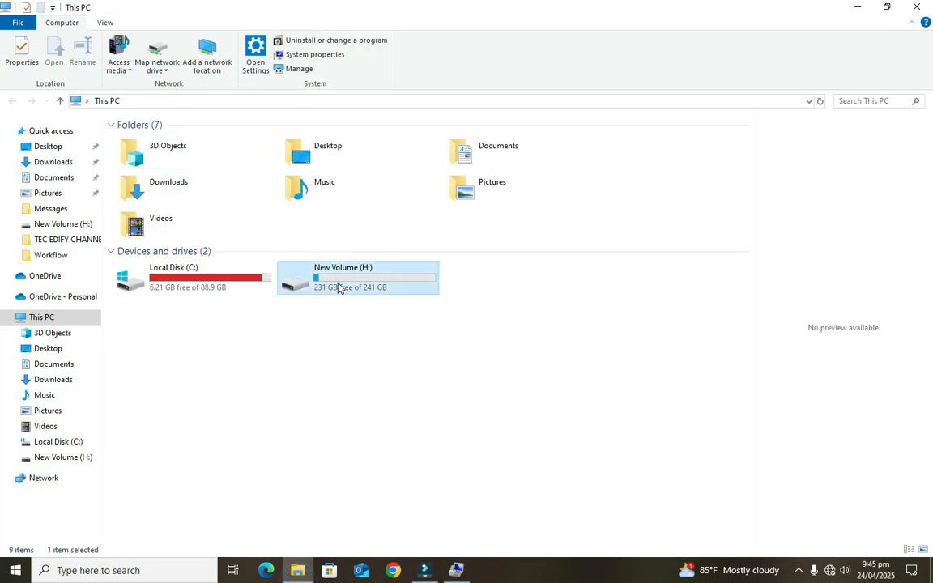
{"action": "double_click", "coordinate": [340, 288]}
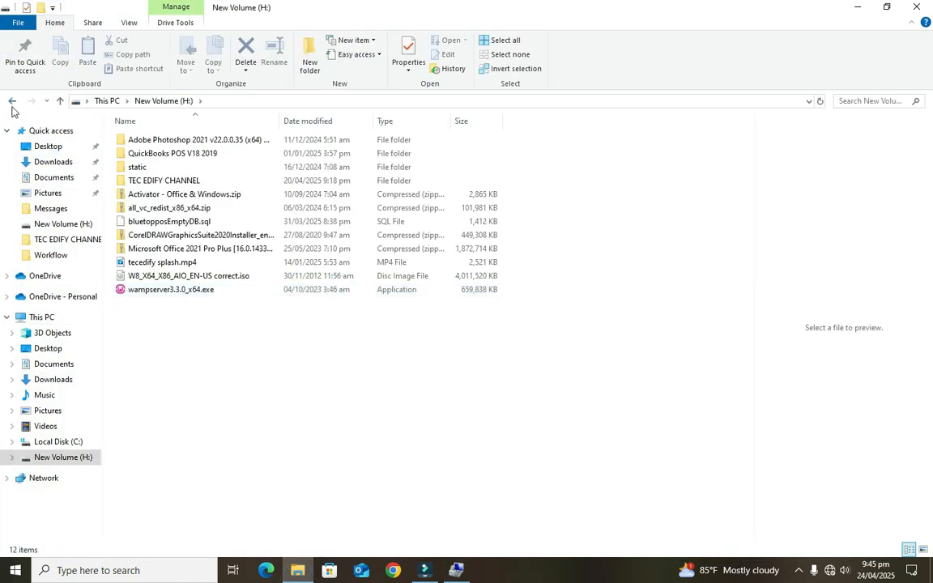
{"action": "left_click", "coordinate": [12, 100]}
{"action": "left_click", "coordinate": [916, 6]}
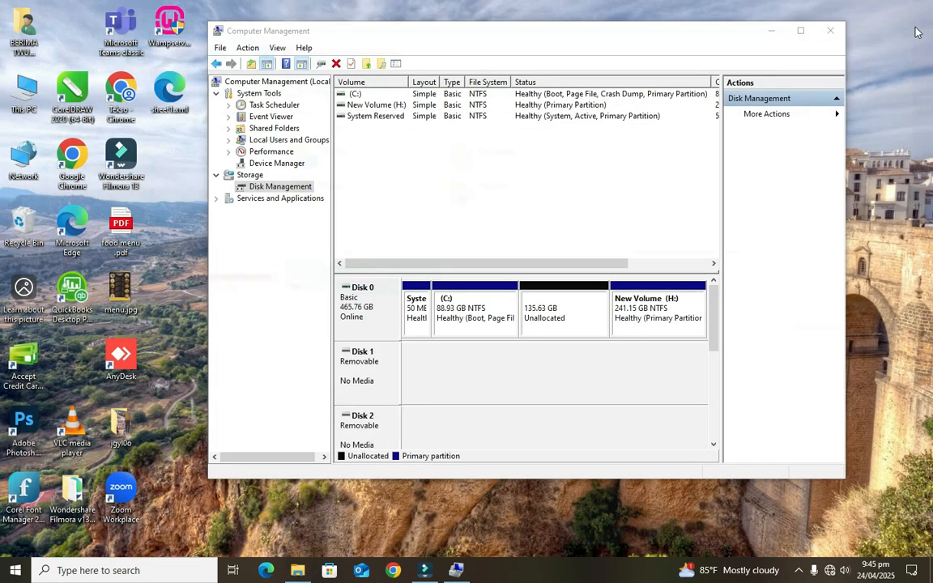
Set up a new simple volume of 138889 MB in Disk 0's unallocated space with drive letter D.
{"action": "right_click", "coordinate": [542, 312]}
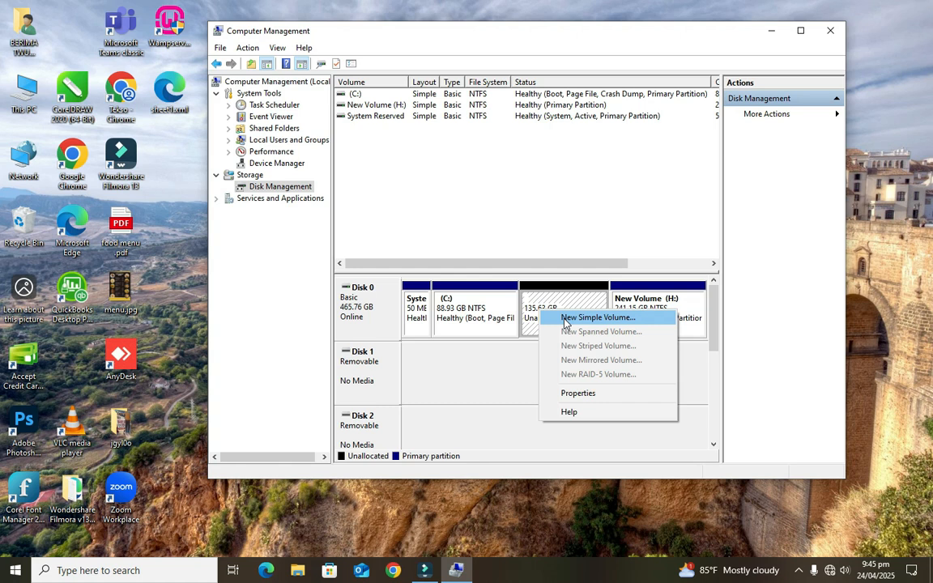
{"action": "left_click", "coordinate": [566, 317]}
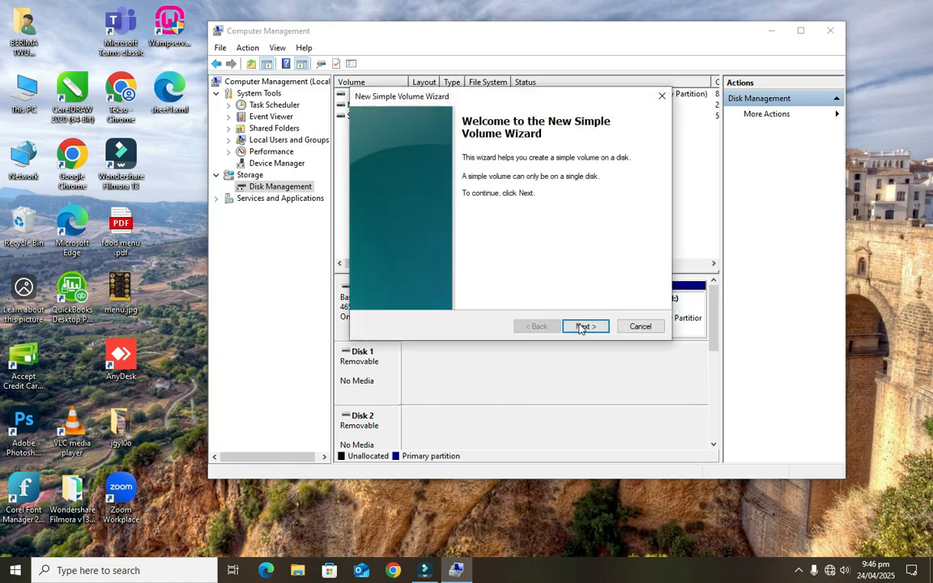
{"action": "left_click", "coordinate": [579, 328]}
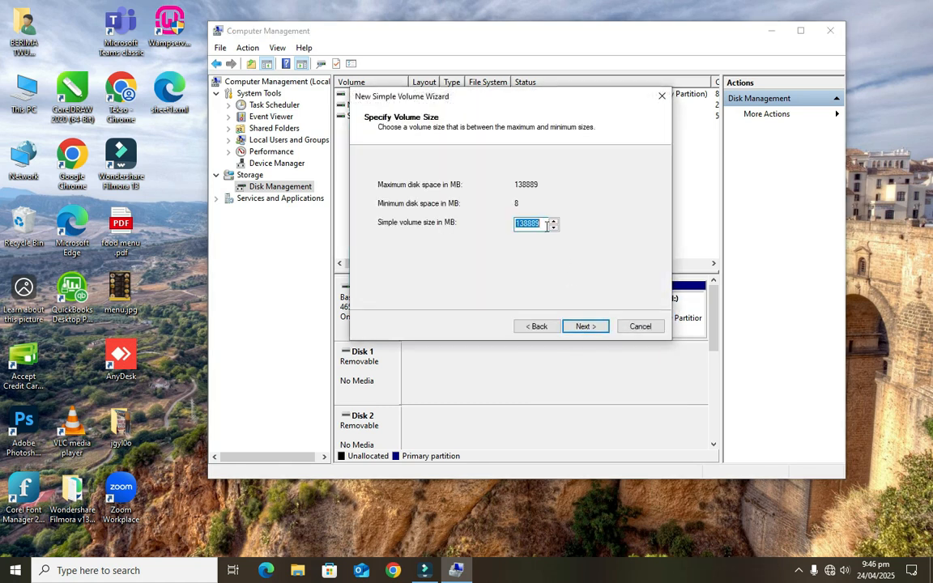
{"action": "left_click", "coordinate": [582, 328]}
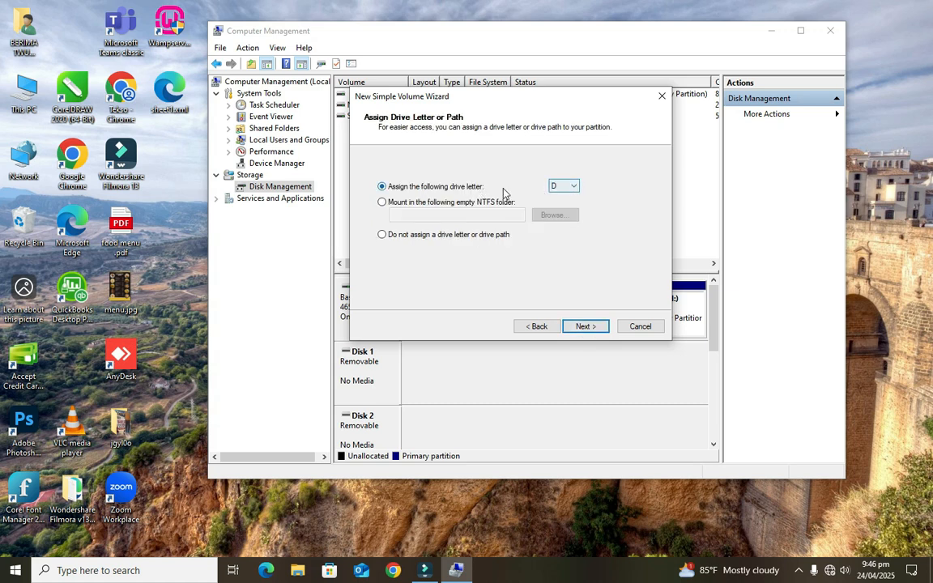
{"action": "left_click", "coordinate": [574, 186]}
{"action": "left_click", "coordinate": [573, 187]}
{"action": "left_click", "coordinate": [585, 325]}
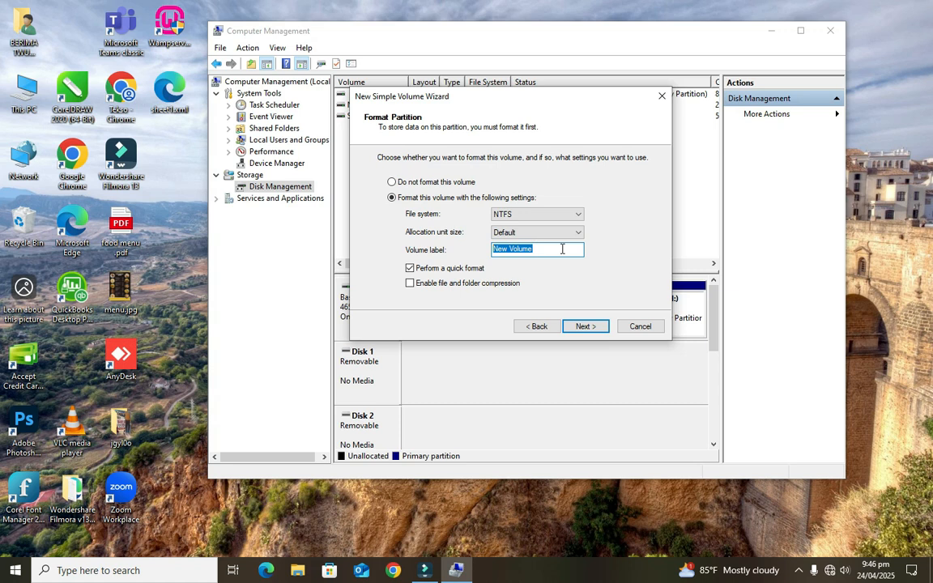
Label the new volume BACKUP DRIVE, keep the NTFS quick format with default allocation unit size, and finish creating it.
{"action": "type", "text": "BACKUP DRIVE"}
{"action": "left_click", "coordinate": [585, 326]}
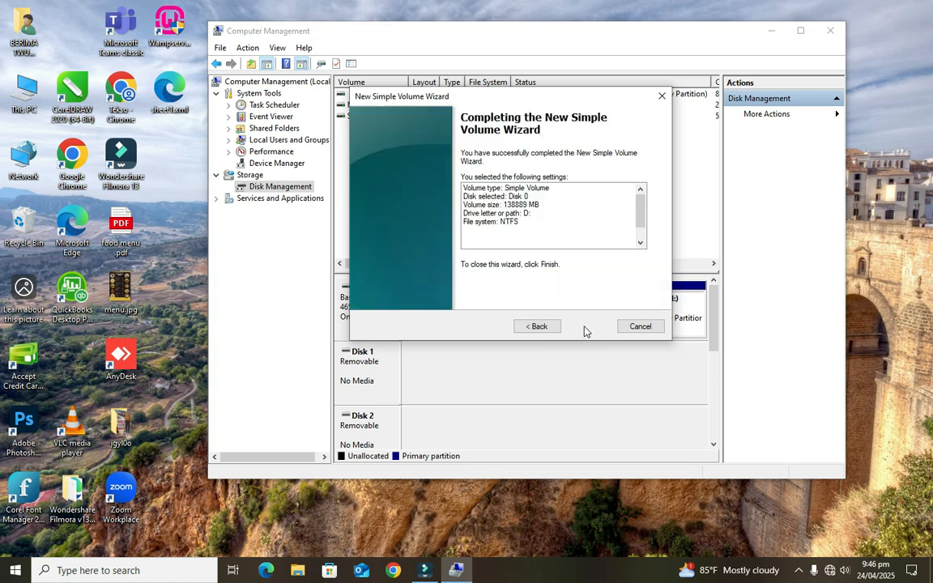
{"action": "left_click", "coordinate": [584, 327]}
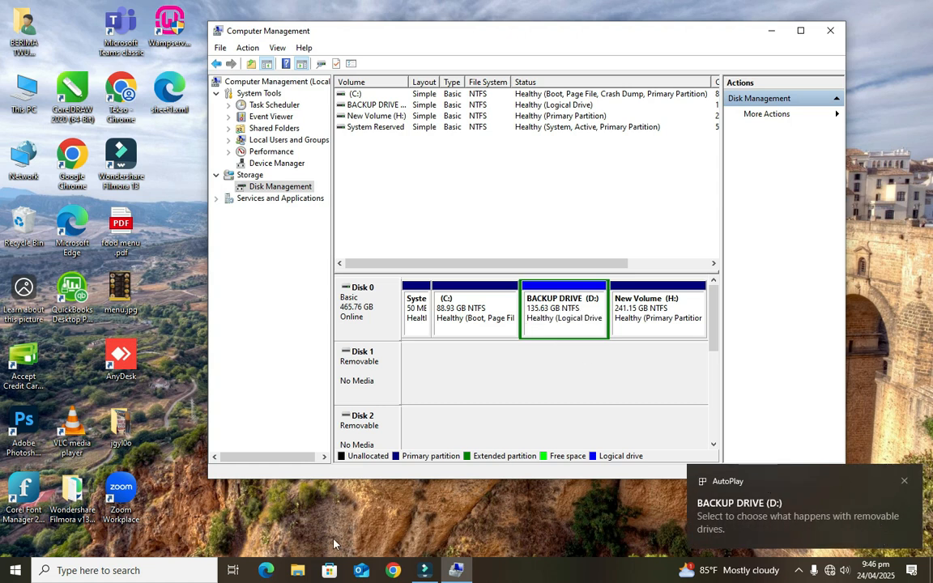
Open This PC and compare the capacity and free space of BACKUP DRIVE (D:) and Local Disk (C:).
{"action": "left_click", "coordinate": [15, 111]}
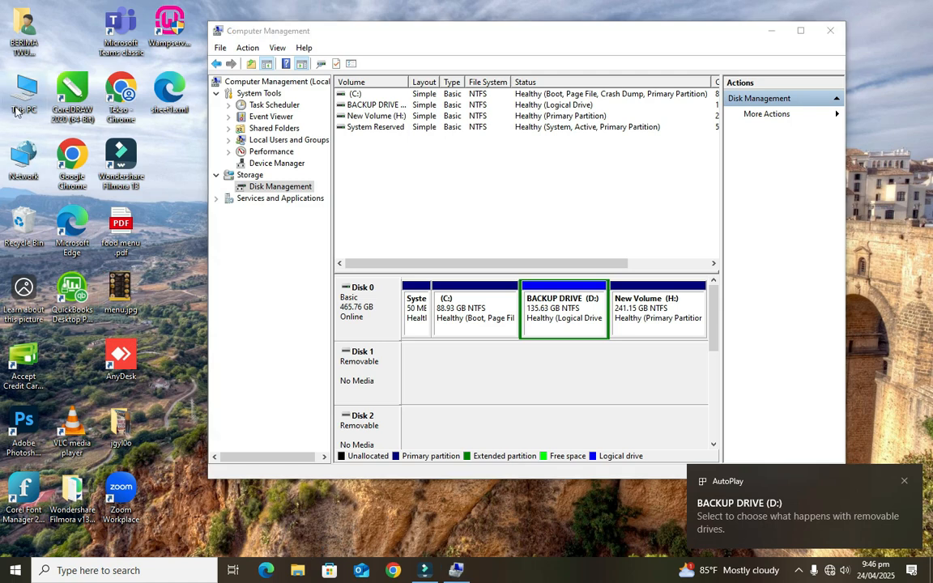
{"action": "double_click", "coordinate": [16, 111]}
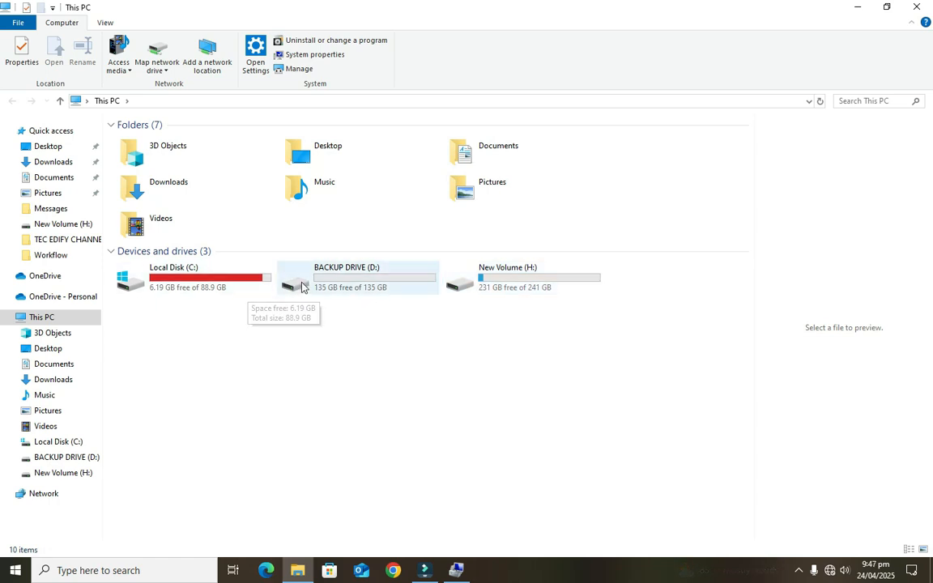
{"action": "left_click", "coordinate": [328, 291]}
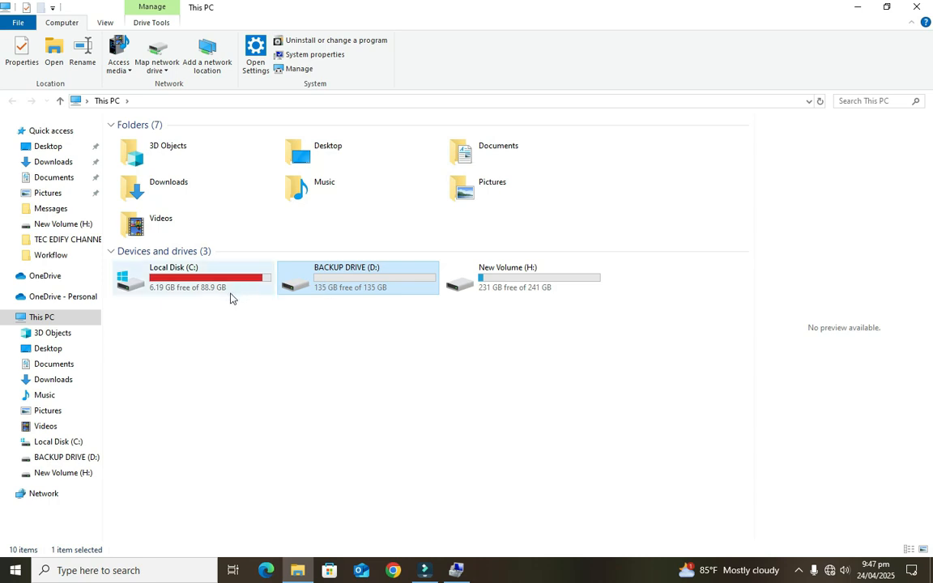
{"action": "left_click", "coordinate": [188, 296]}
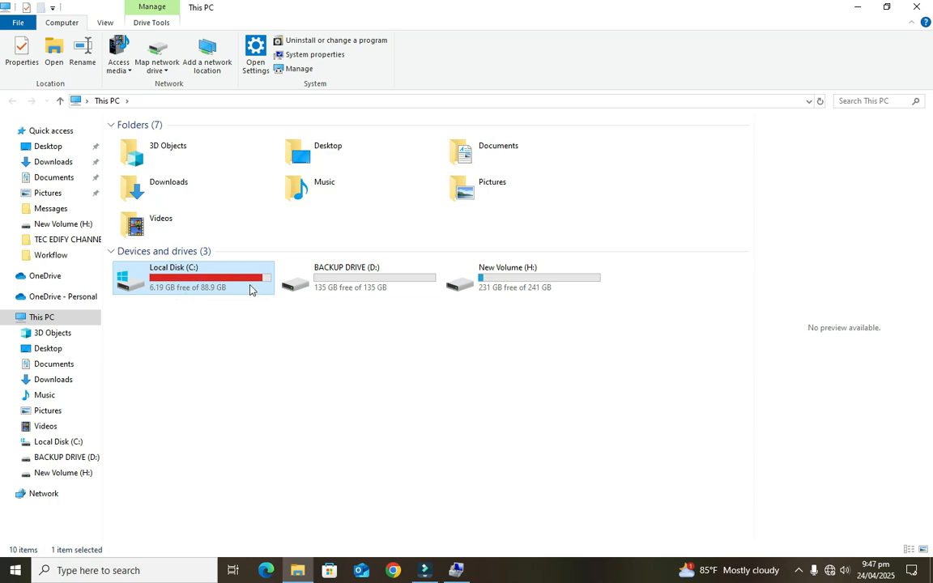
{"action": "left_click", "coordinate": [336, 283]}
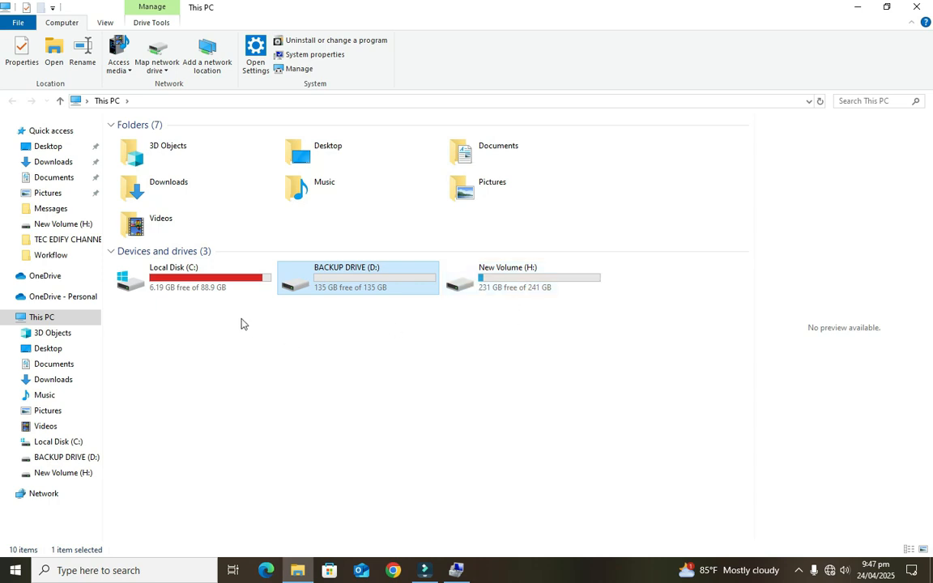
{"action": "left_click", "coordinate": [208, 283]}
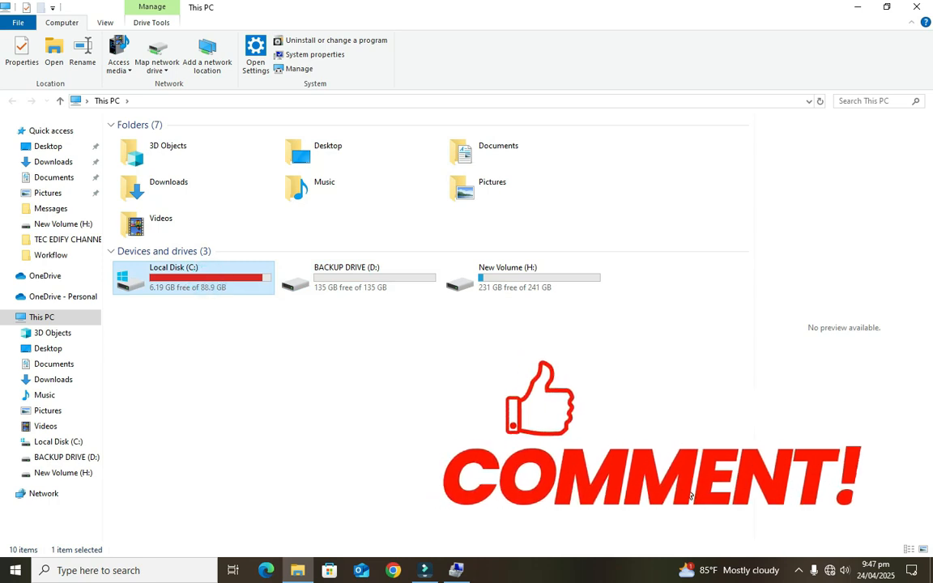